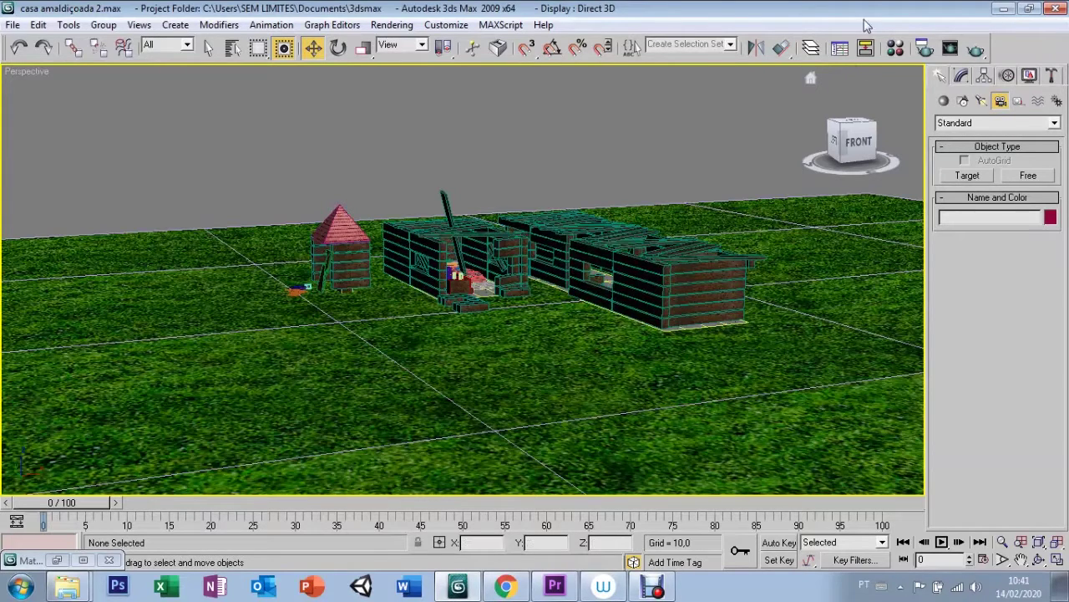
Create a free camera above the houses, rotate it toward them, then delete it.
left_click(1027, 176)
left_click_drag(521, 246, 496, 197)
key("e")
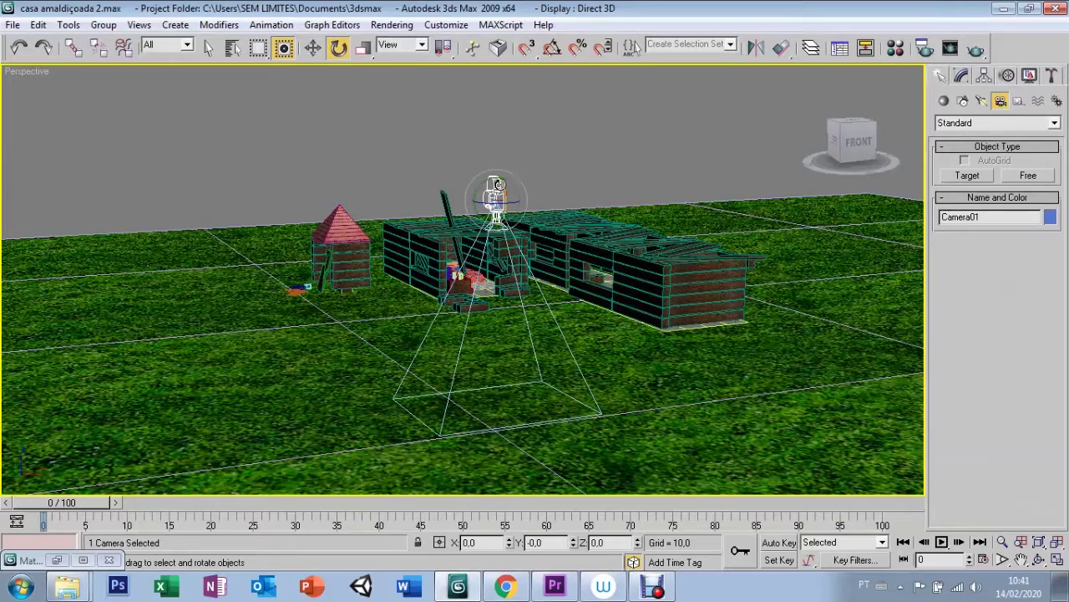
mouse_move(501, 184)
left_mouse_down()
mouse_move(493, 178)
mouse_move(558, 267)
left_mouse_up()
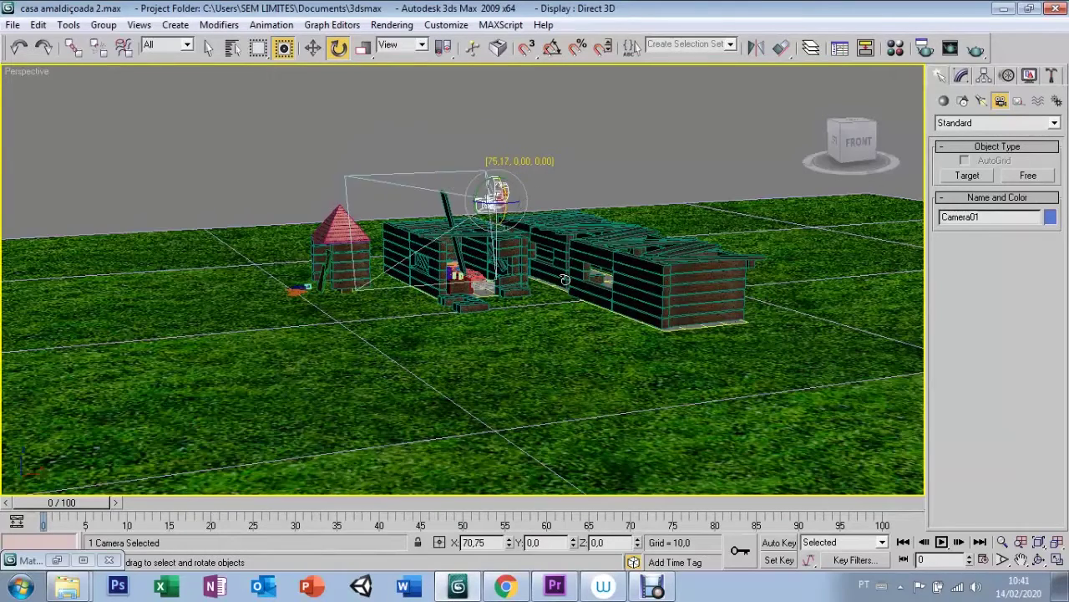
left_click_drag(557, 268, 587, 281)
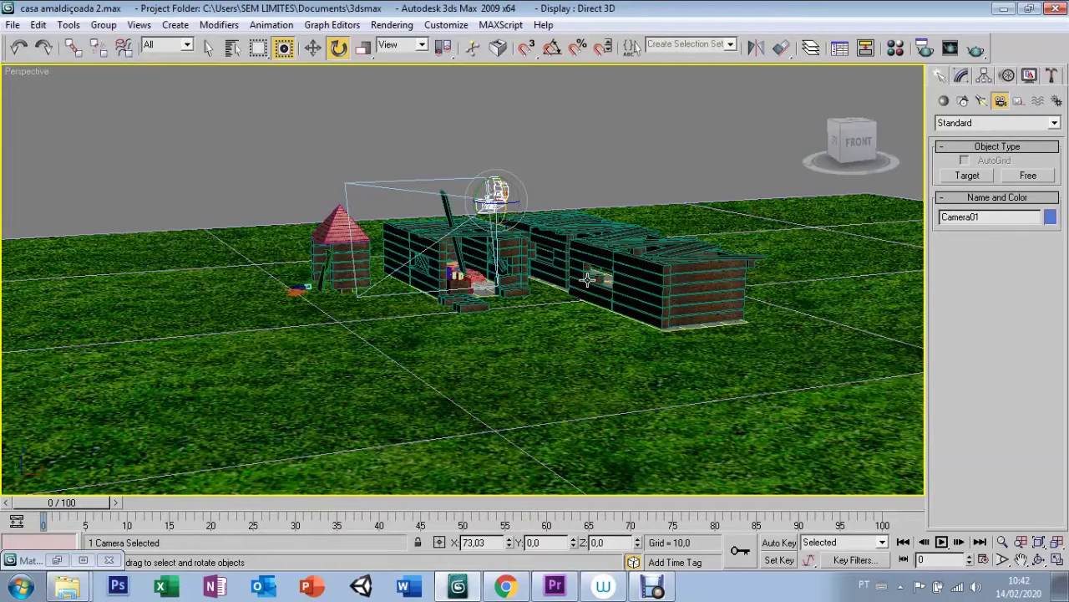
key("Delete")
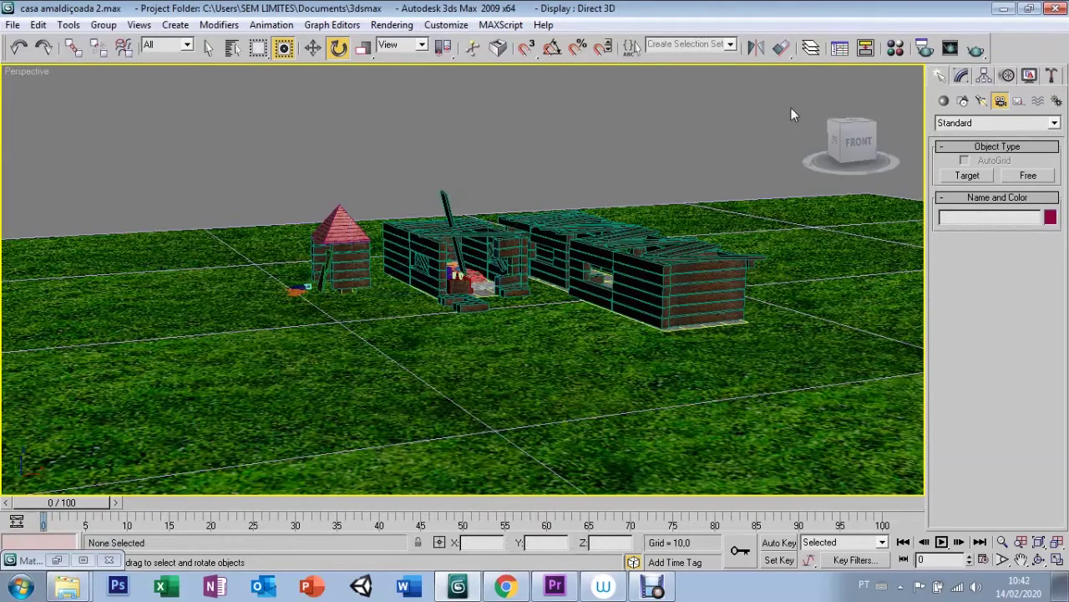
Create target camera Camera01 in front of the houses, aimed back at them.
left_click(968, 175)
mouse_move(725, 403)
left_mouse_down()
mouse_move(510, 286)
mouse_move(472, 278)
mouse_move(481, 281)
left_mouse_up()
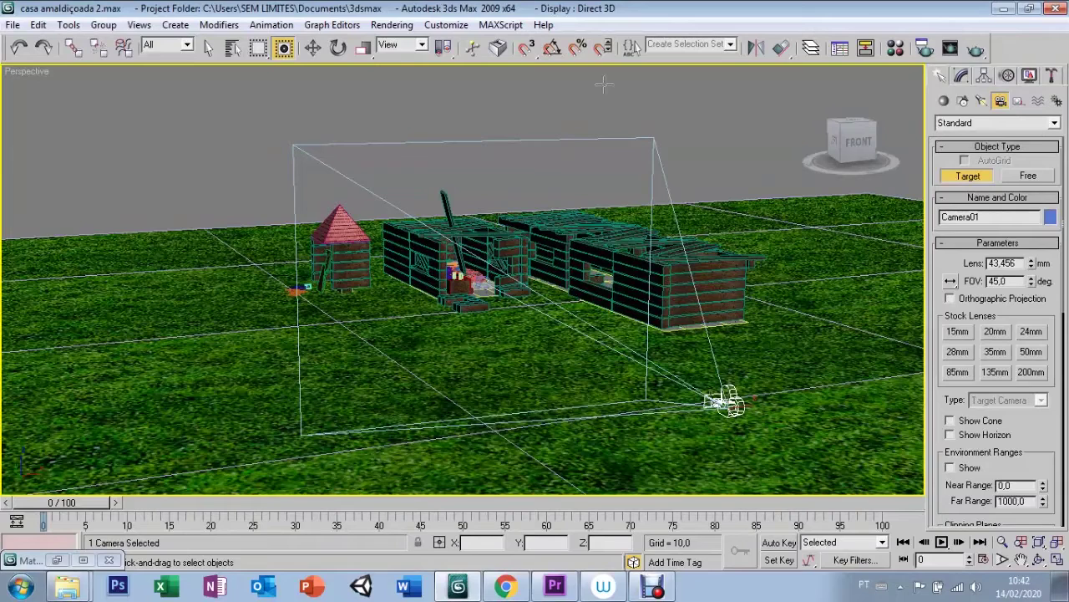
key("w")
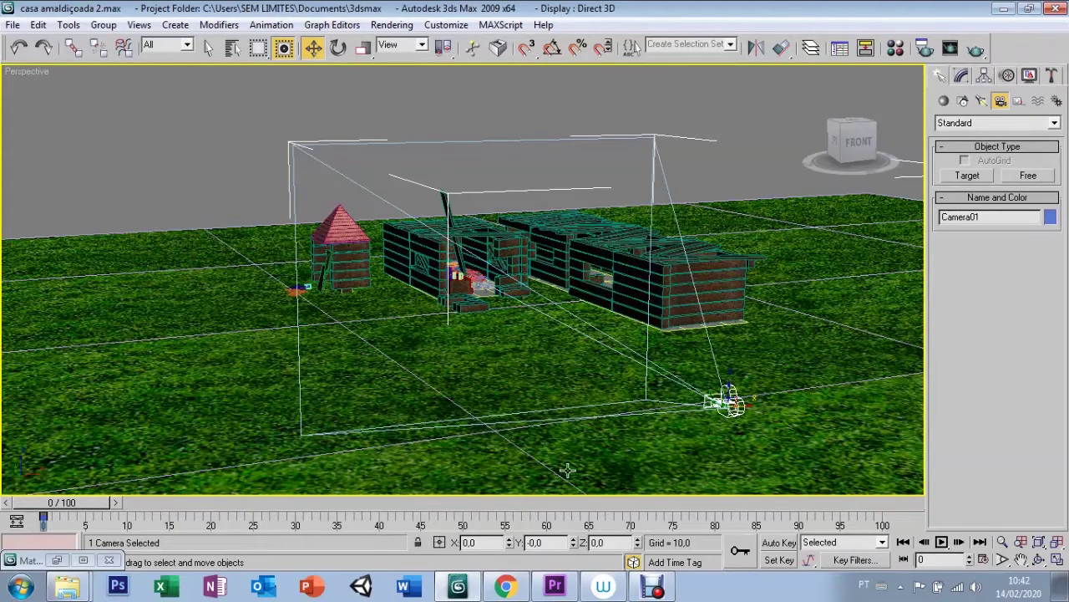
right_click(31, 73)
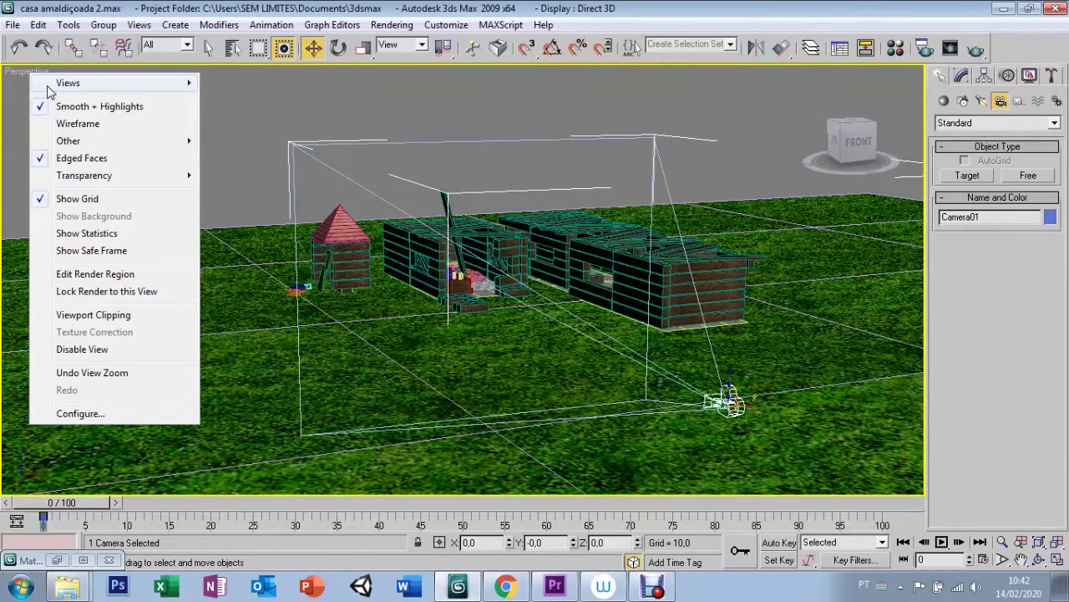
Switch the viewport to the Camera01 view, looking at the houses from ground level.
mouse_move(69, 83)
left_click(220, 84)
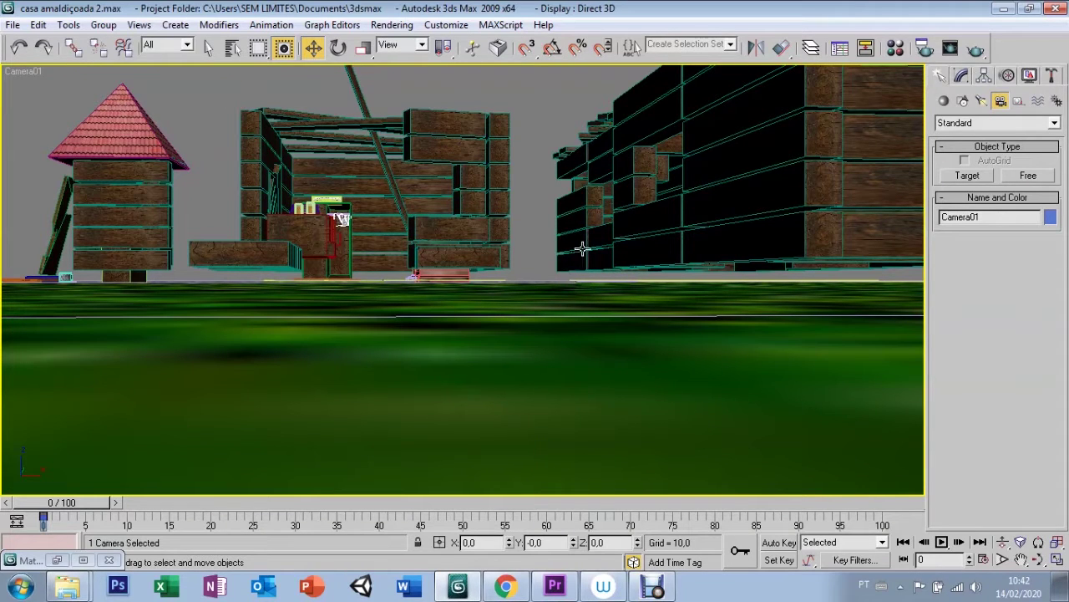
left_click(1003, 545)
Dolly Camera01 closer to the houses, adjust its perspective, and roll the view.
mouse_move(511, 222)
left_mouse_down()
mouse_move(457, 167)
mouse_move(566, 276)
mouse_move(475, 198)
left_mouse_up()
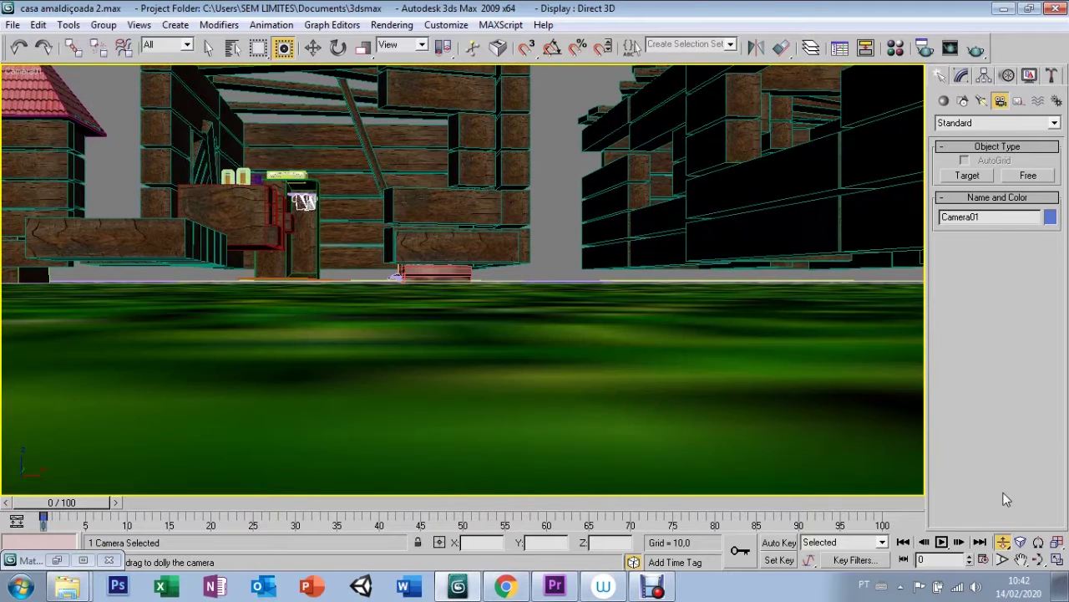
left_click(1020, 543)
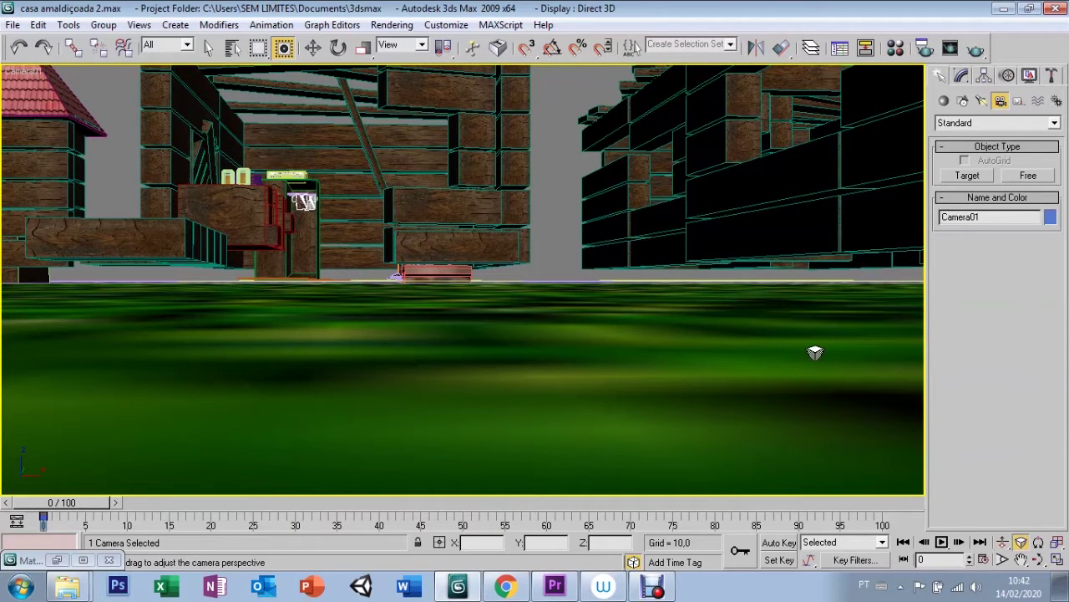
mouse_move(556, 184)
left_mouse_down()
mouse_move(699, 186)
mouse_move(569, 185)
mouse_move(788, 394)
mouse_move(456, 226)
mouse_move(657, 359)
mouse_move(505, 251)
mouse_move(511, 245)
left_mouse_up()
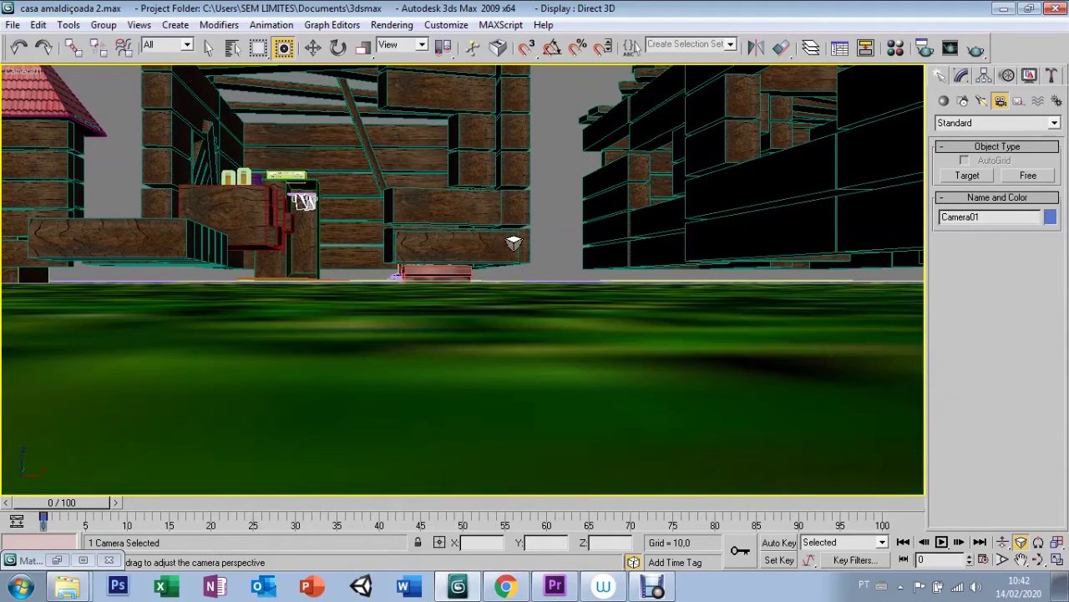
left_click(1039, 542)
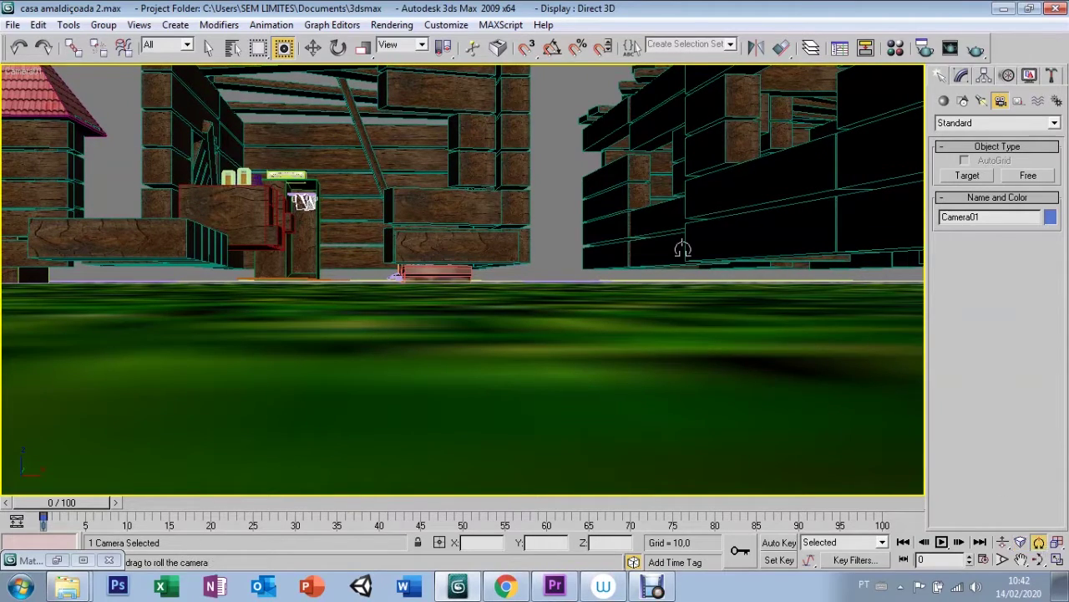
mouse_move(678, 245)
left_mouse_down()
mouse_move(599, 225)
mouse_move(731, 190)
mouse_move(888, 186)
mouse_move(840, 178)
mouse_move(604, 209)
mouse_move(720, 159)
mouse_move(690, 165)
left_mouse_up()
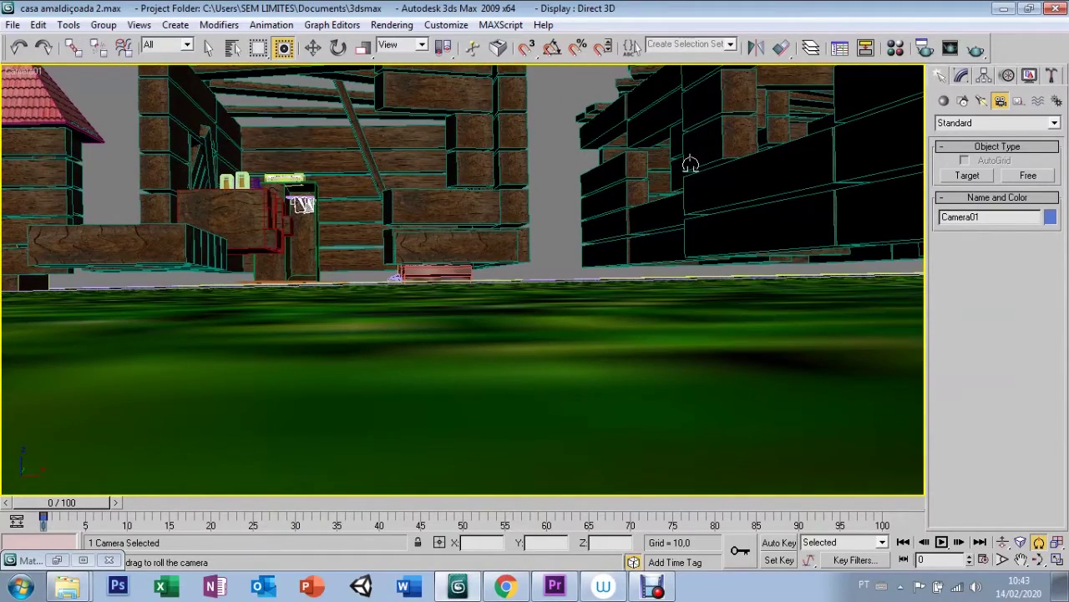
right_click(25, 70)
mouse_move(61, 80)
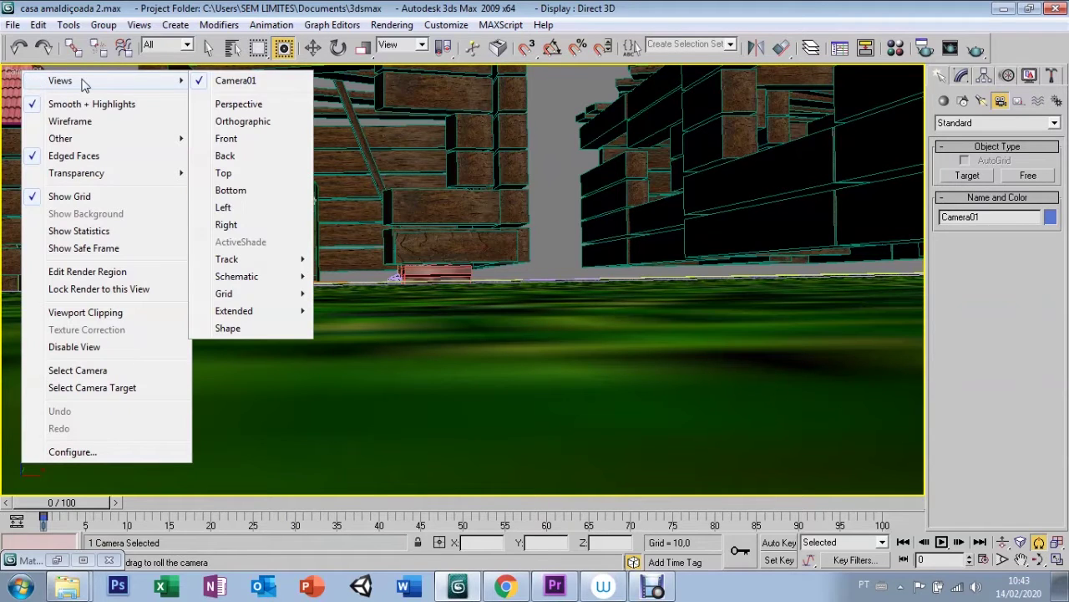
Return to Perspective, then orbit, pan and zoom out to show the village and Camera01.
left_click(210, 107)
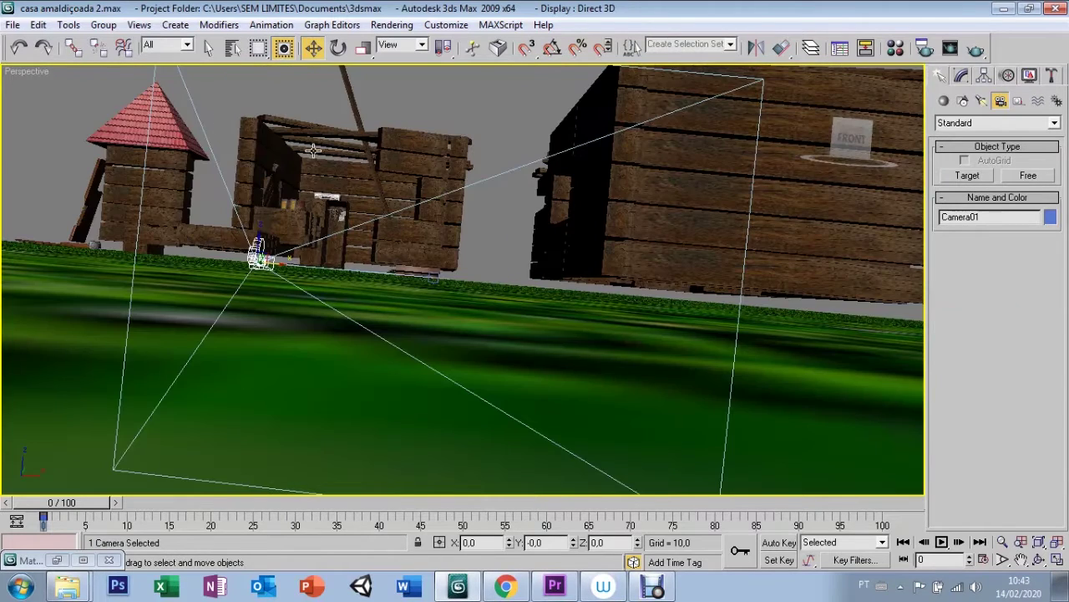
key("ctrl+r")
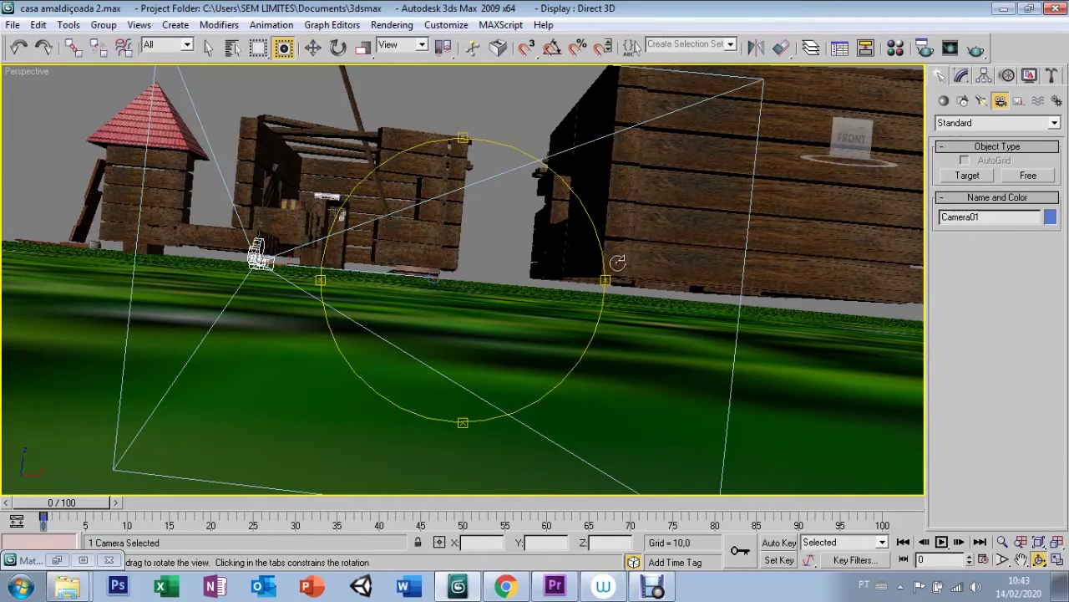
left_click_drag(618, 263, 640, 267)
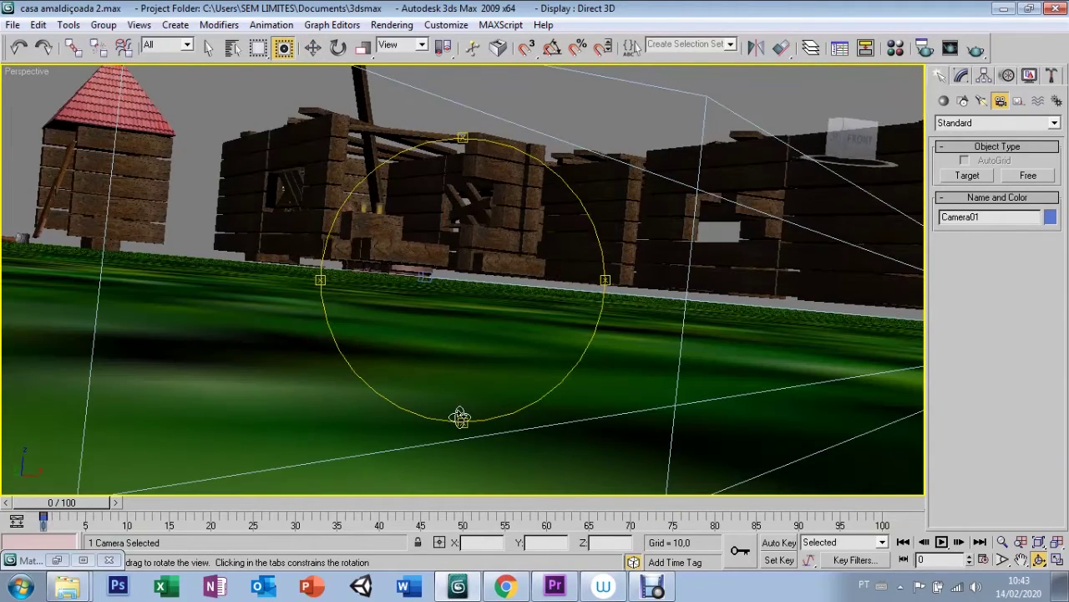
left_click_drag(461, 417, 564, 413)
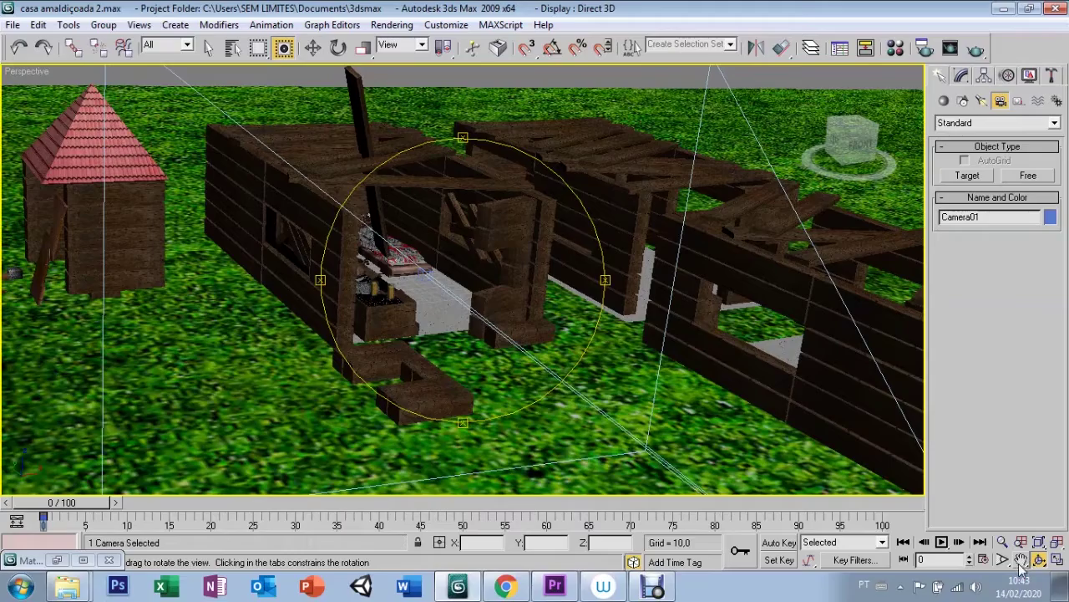
left_click(1021, 565)
left_click(1021, 564)
left_click(1022, 565)
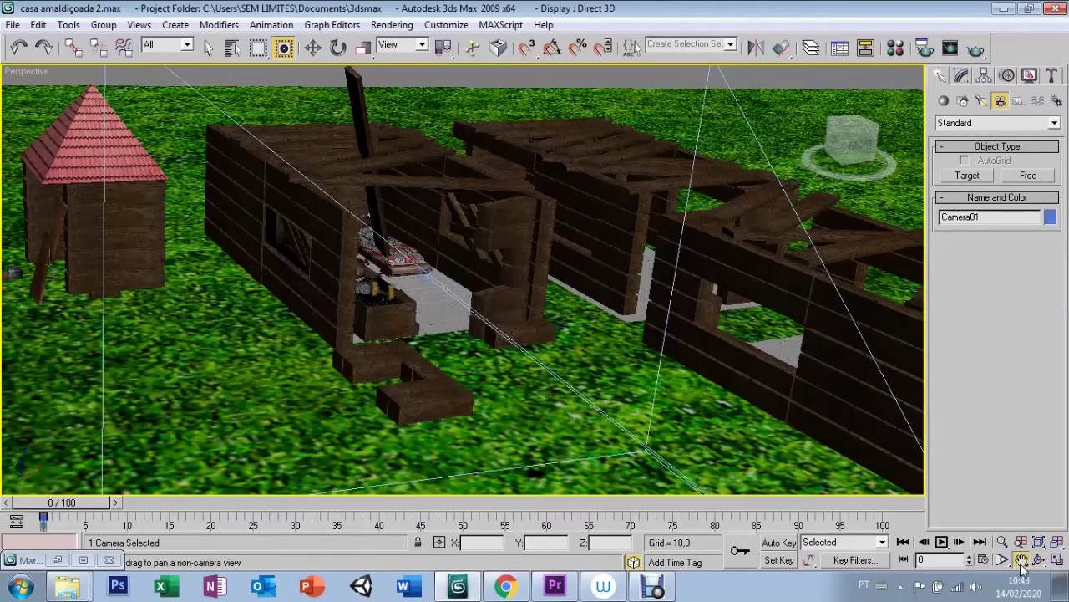
left_click_drag(732, 392, 655, 325)
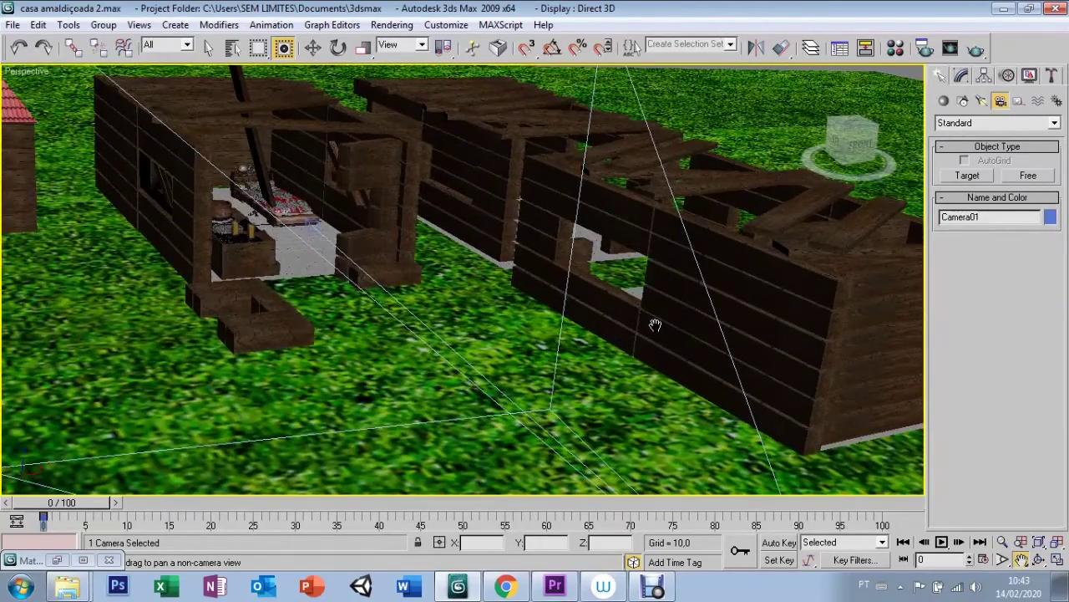
scroll(655, 325, "down", 5)
scroll(655, 325, "down", 2)
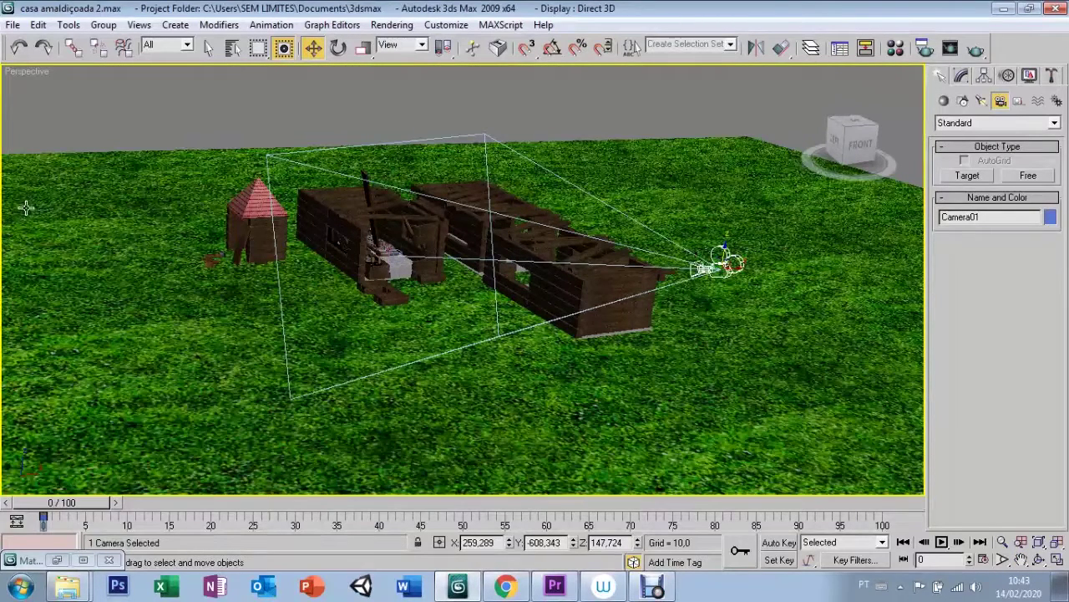
Place Camera01 at Z 0 and X 12,322, then turn on Auto Key.
type("0")
key("Return")
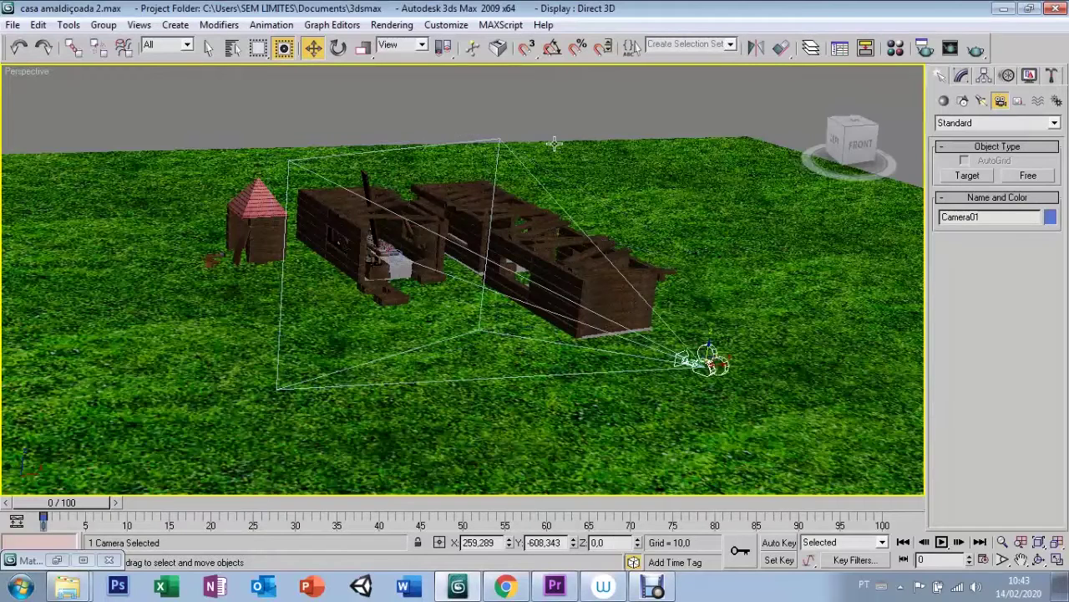
type("12,322")
key("Return")
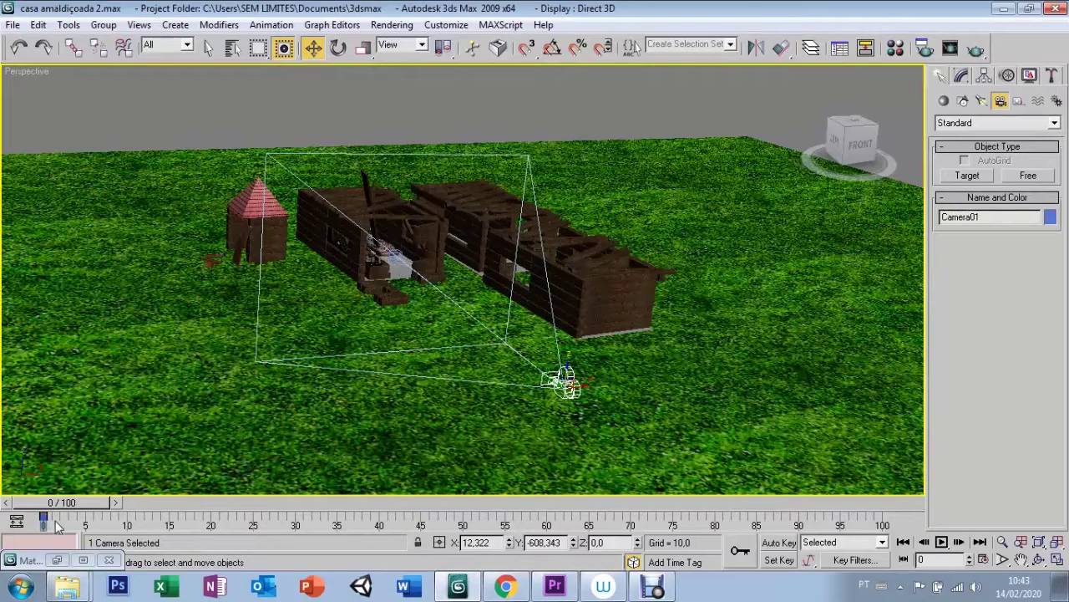
left_click_drag(48, 506, 50, 506)
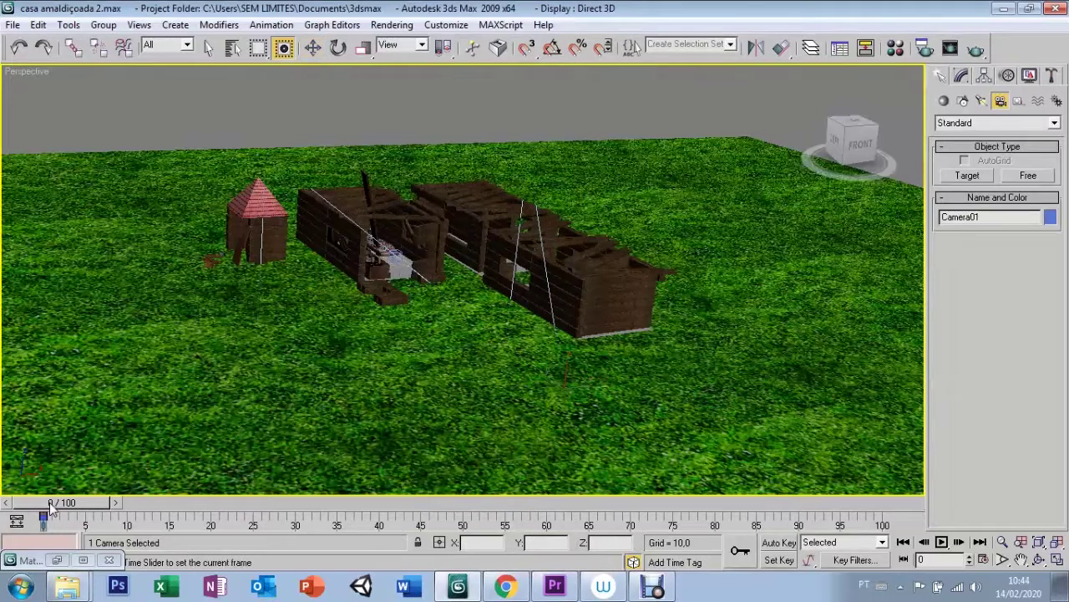
left_click(780, 543)
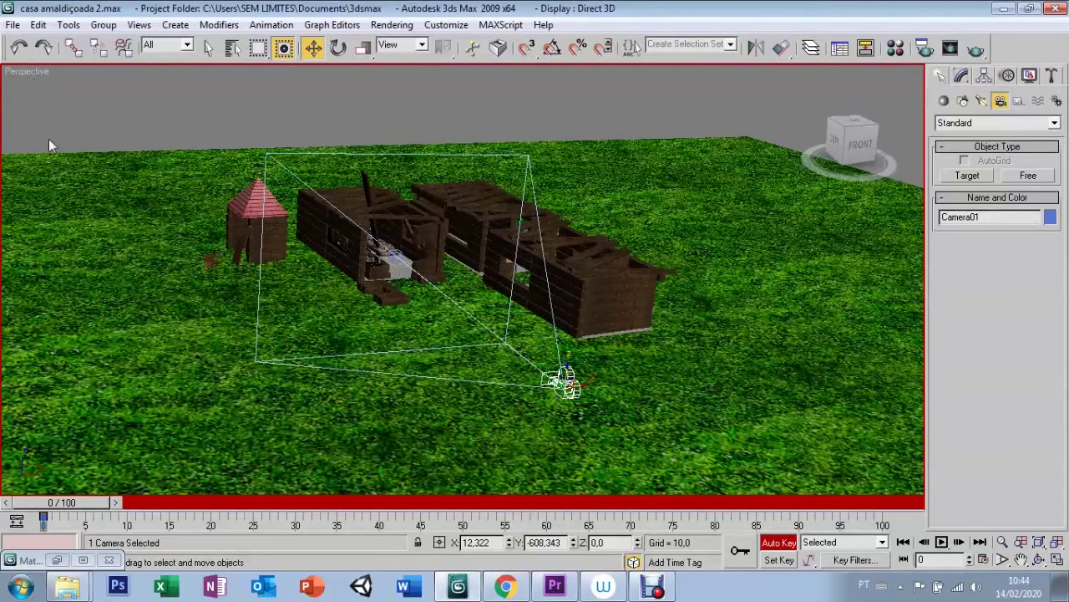
Key Camera01 moved right and up at frame 50, then right and down at frame 100.
mouse_move(86, 506)
left_mouse_down()
mouse_move(334, 489)
mouse_move(486, 502)
left_mouse_up()
key("w")
left_click_drag(582, 386, 698, 368)
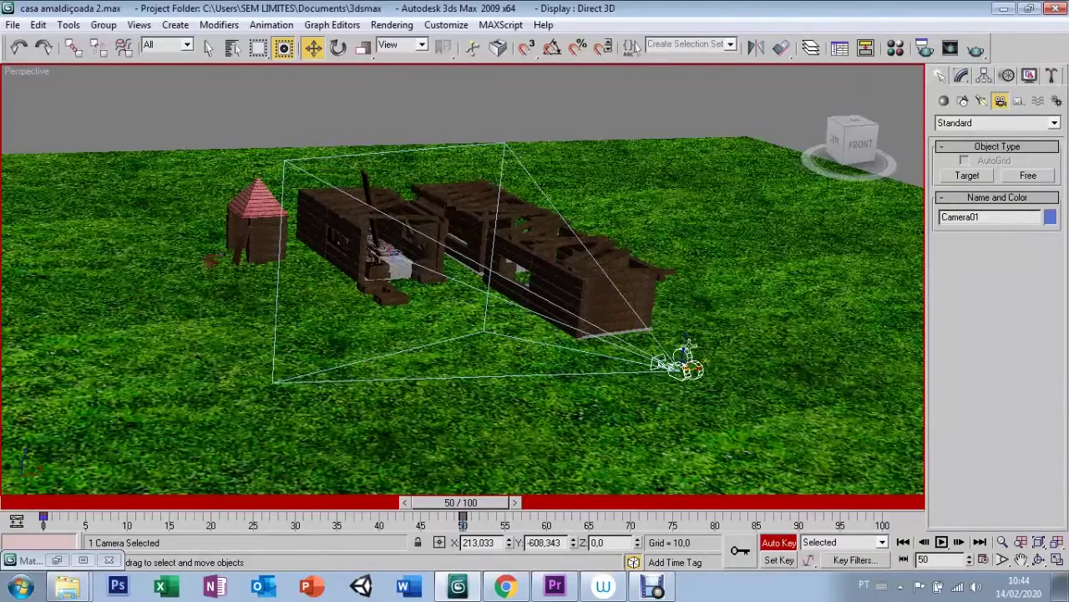
left_click_drag(683, 350, 679, 269)
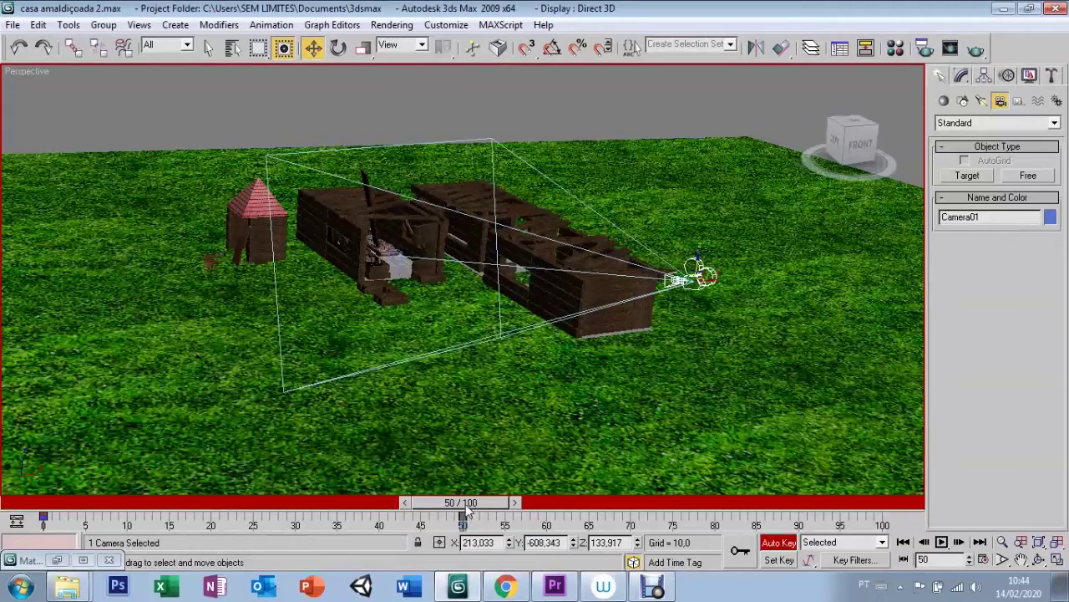
left_click_drag(465, 504, 884, 502)
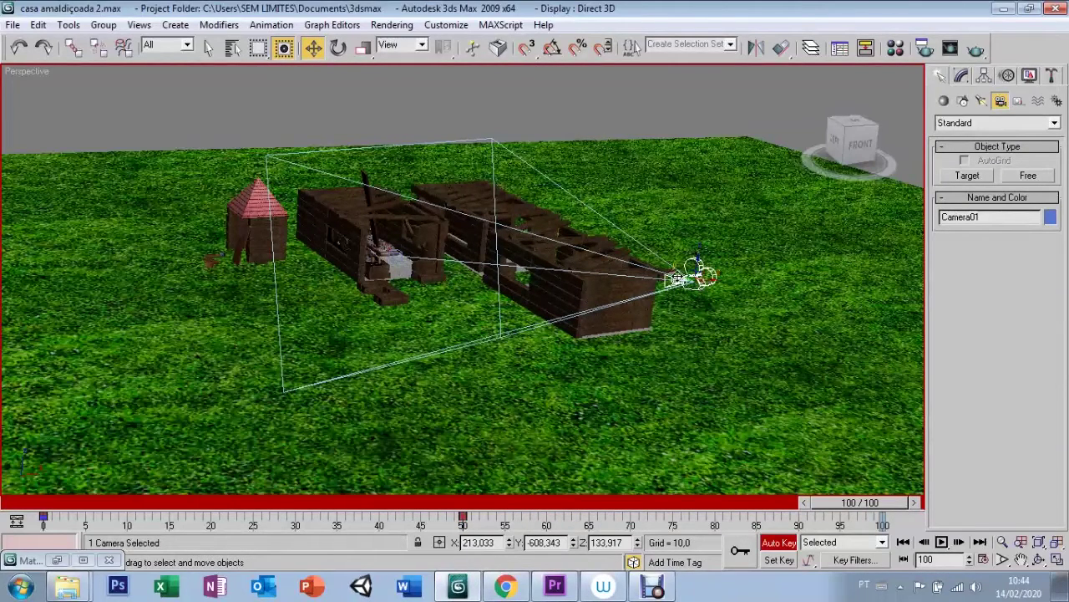
mouse_move(675, 278)
left_mouse_down()
mouse_move(814, 342)
mouse_move(869, 352)
mouse_move(728, 373)
mouse_move(744, 331)
left_mouse_up()
mouse_move(850, 510)
left_mouse_down()
mouse_move(565, 506)
mouse_move(52, 546)
left_mouse_up()
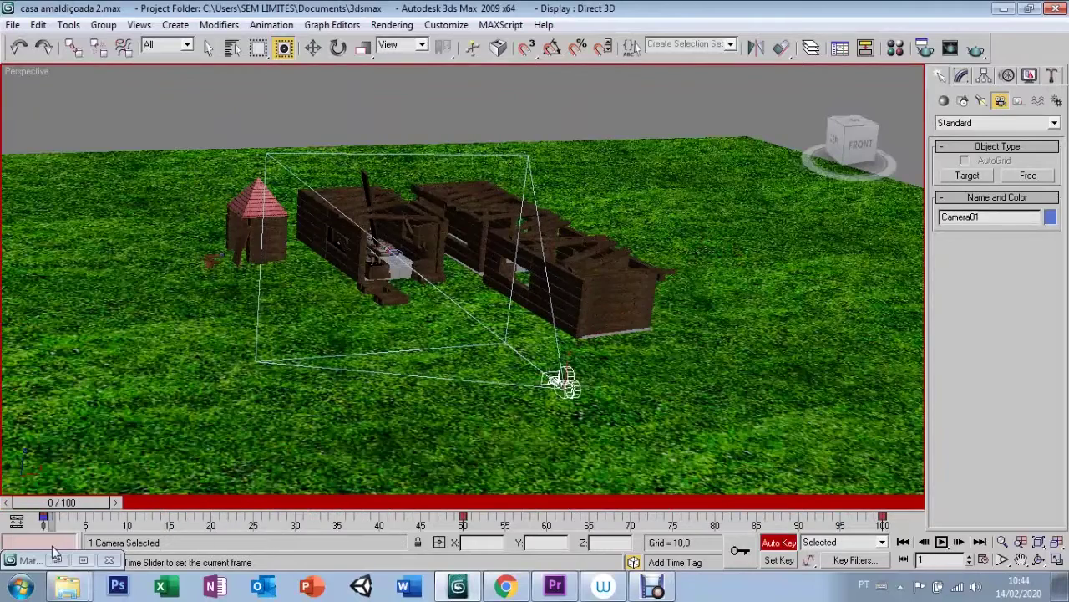
From frame 0, view through Camera01 and play the camera animation.
key("w")
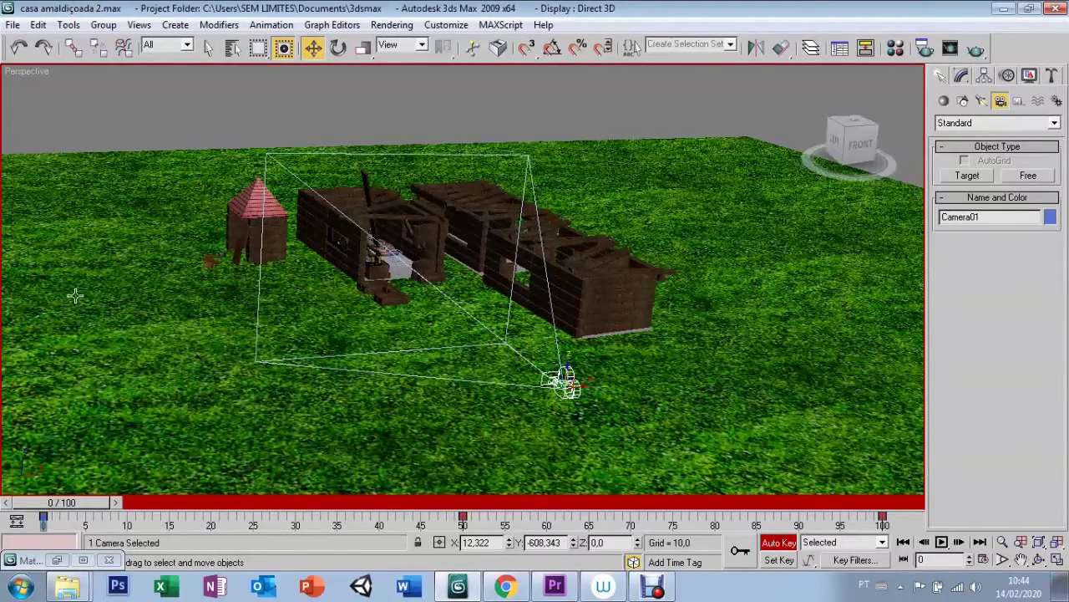
right_click(33, 76)
mouse_move(67, 82)
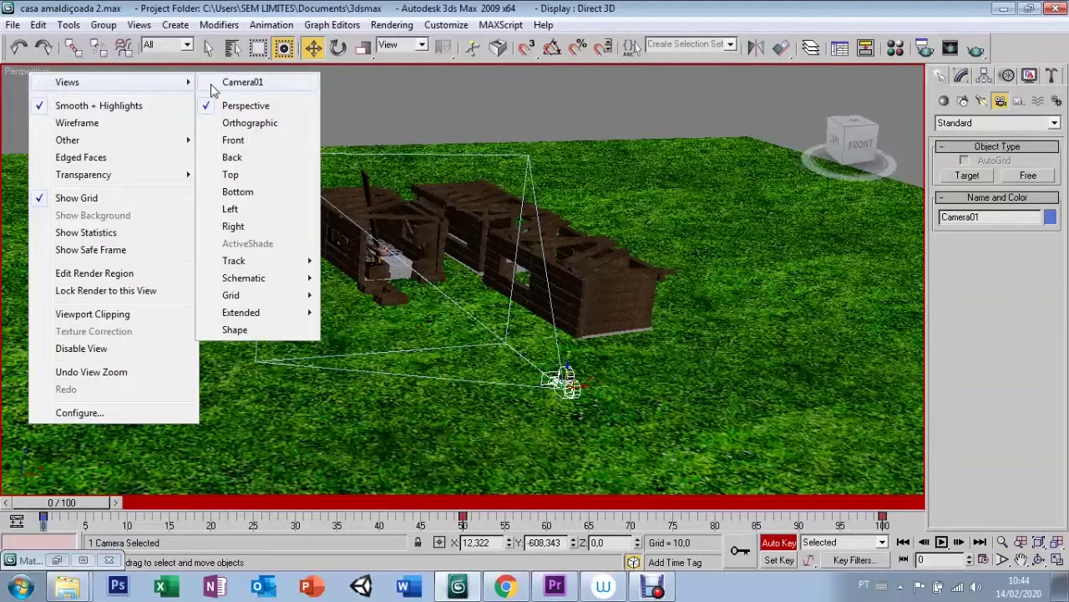
left_click(224, 84)
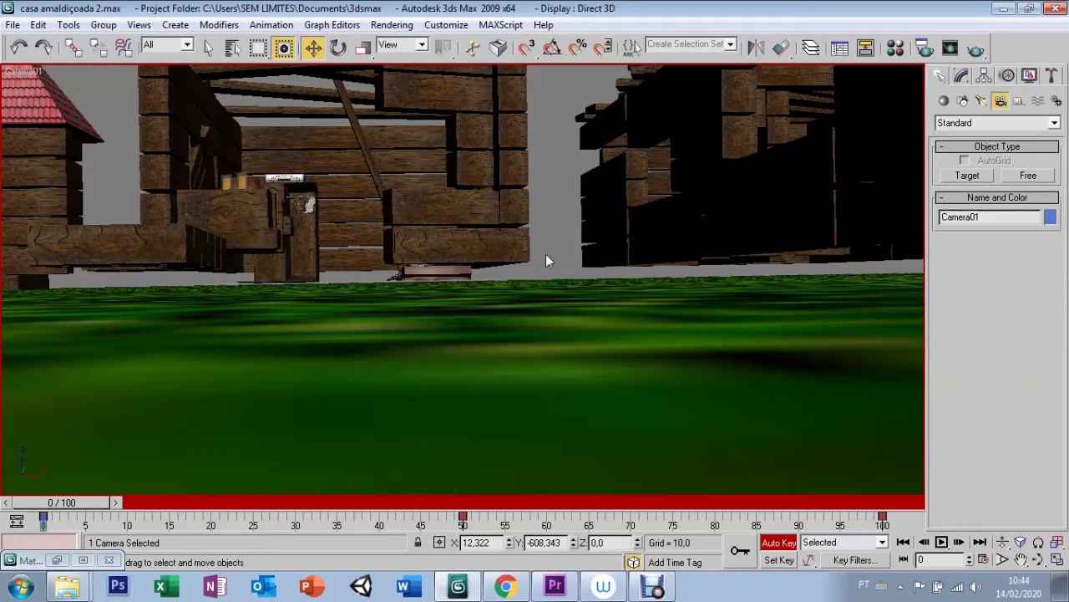
left_click(942, 542)
left_click(941, 543)
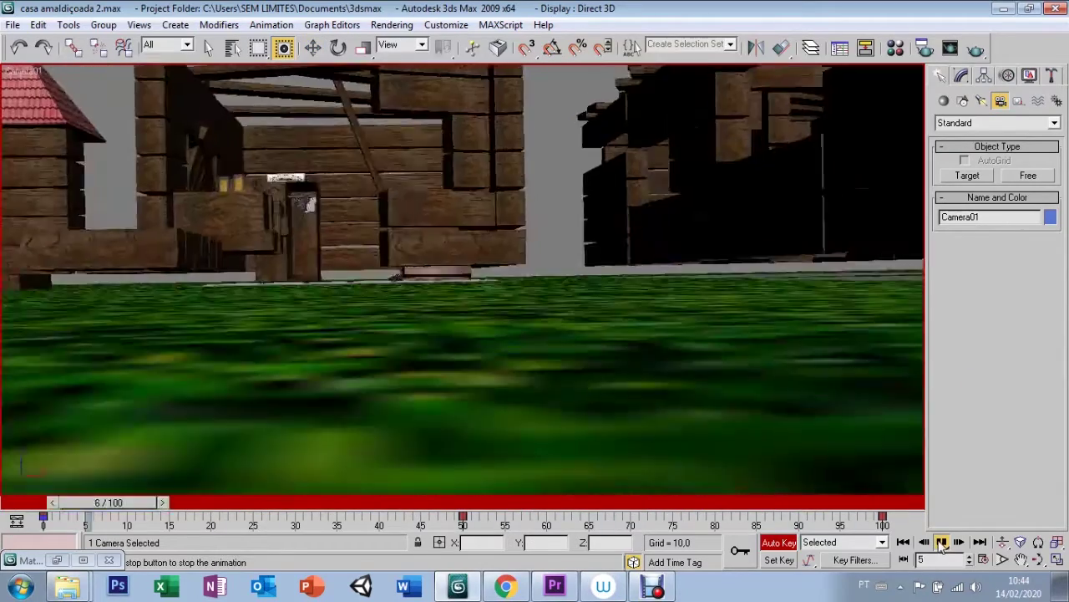